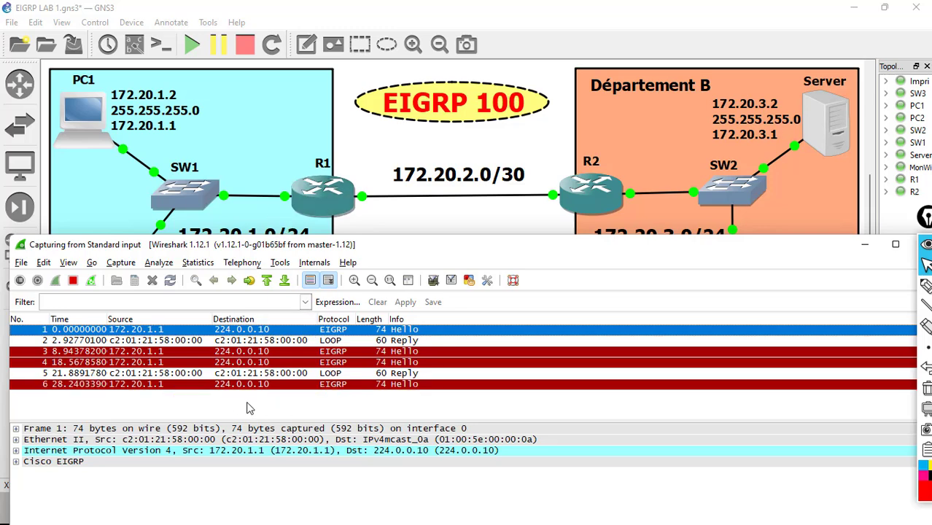
# Stop the running Wireshark capture and quit without saving the packets.
pyautogui.moveTo(817, 250); pyautogui.dragTo(659, 261)
pyautogui.click(767, 256)
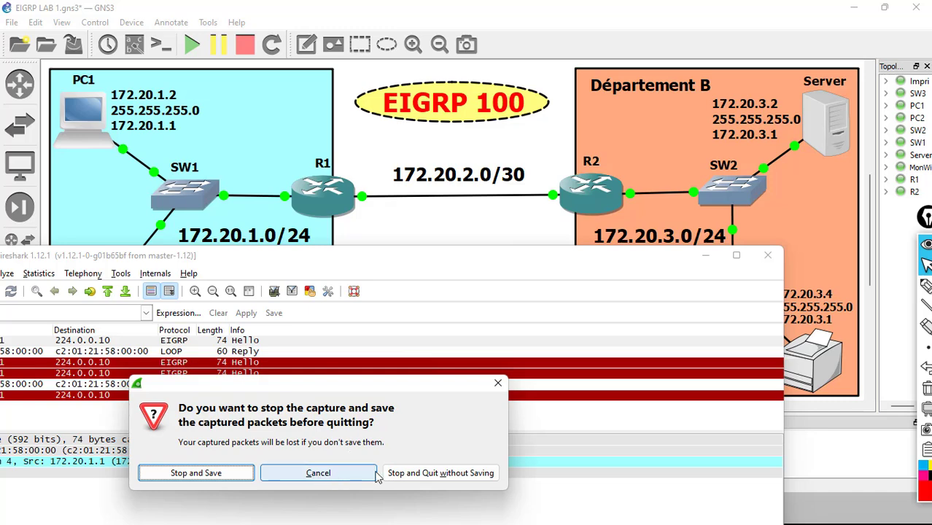
pyautogui.click(433, 472)
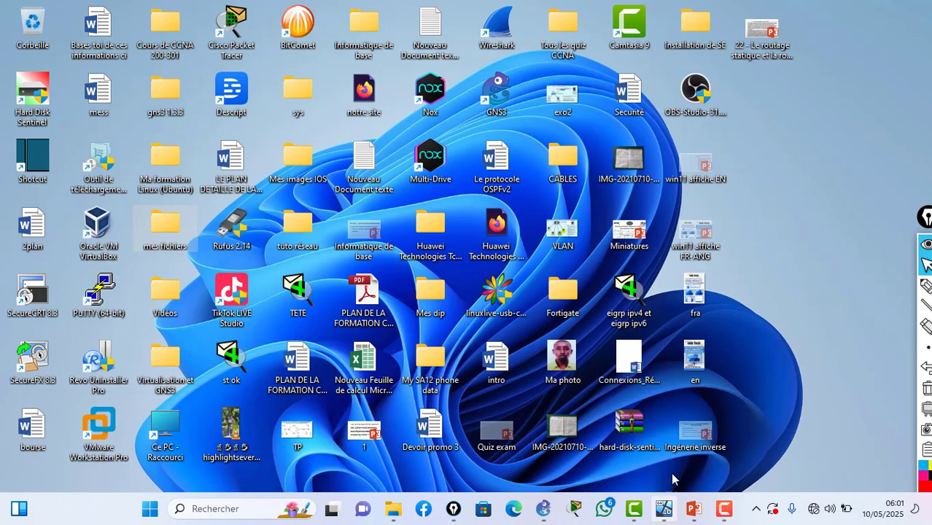
# Switch to the MonWin10x64bits virtual machine in VirtualBox and launch Wireshark inside it.
pyautogui.click(663, 508)
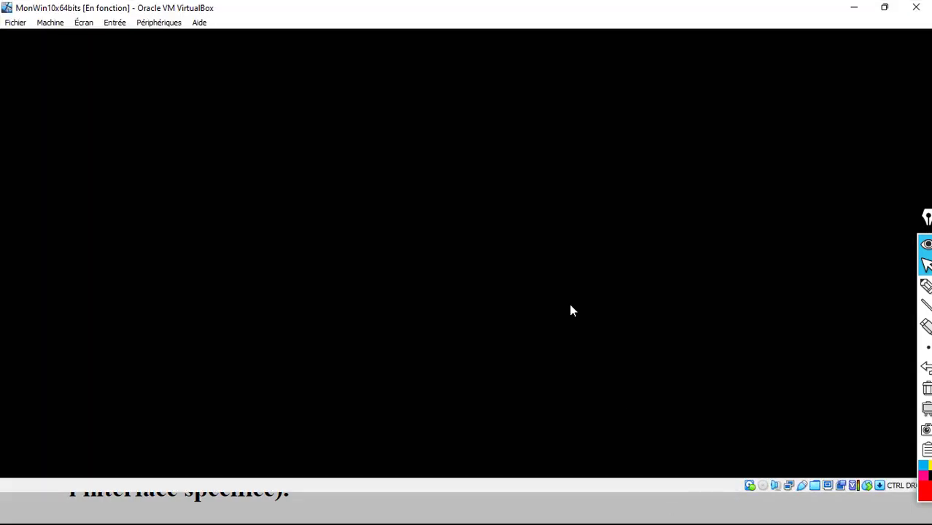
pyautogui.click(704, 151)
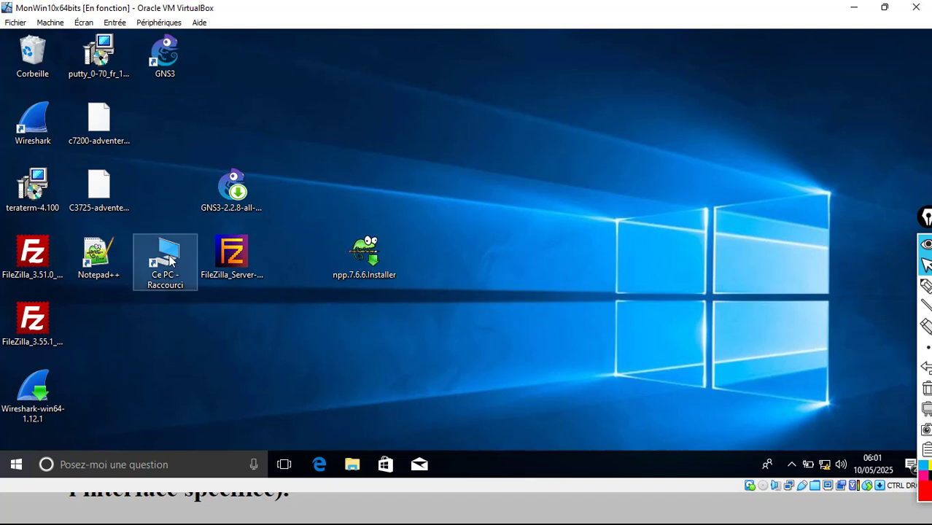
pyautogui.doubleClick(47, 129)
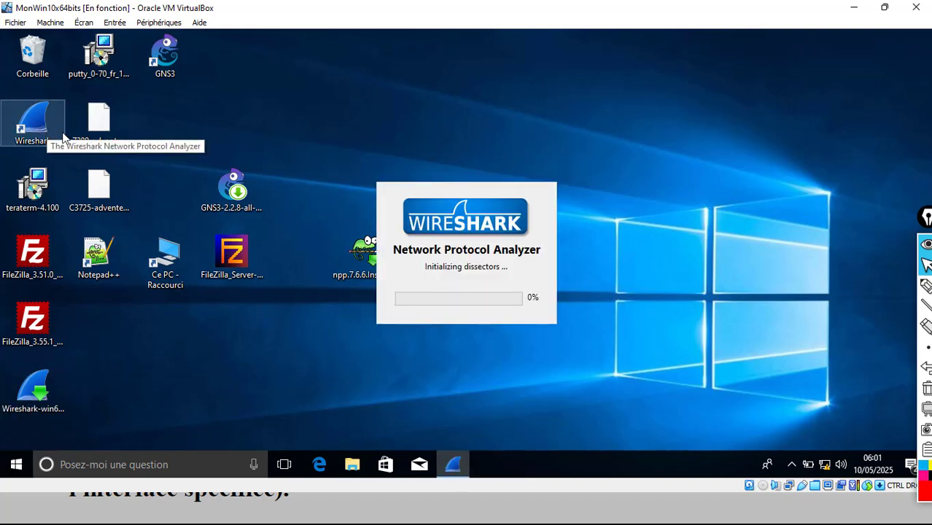
pyautogui.doubleClick(746, 10)
pyautogui.click(544, 464)
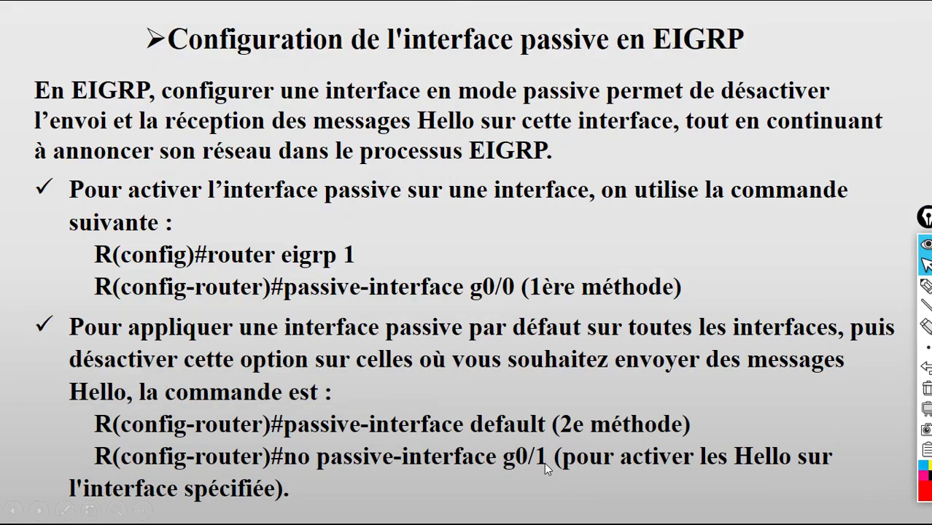
pyautogui.press('super+d')
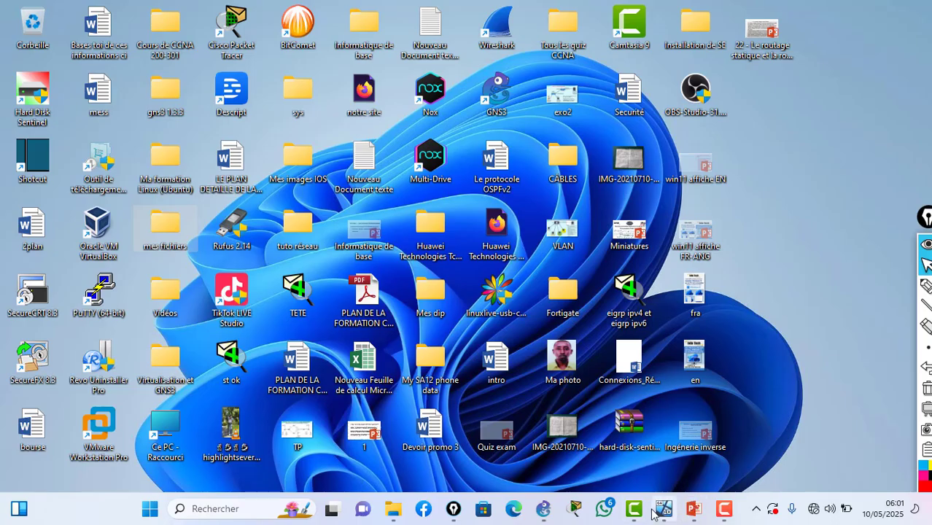
pyautogui.click(547, 511)
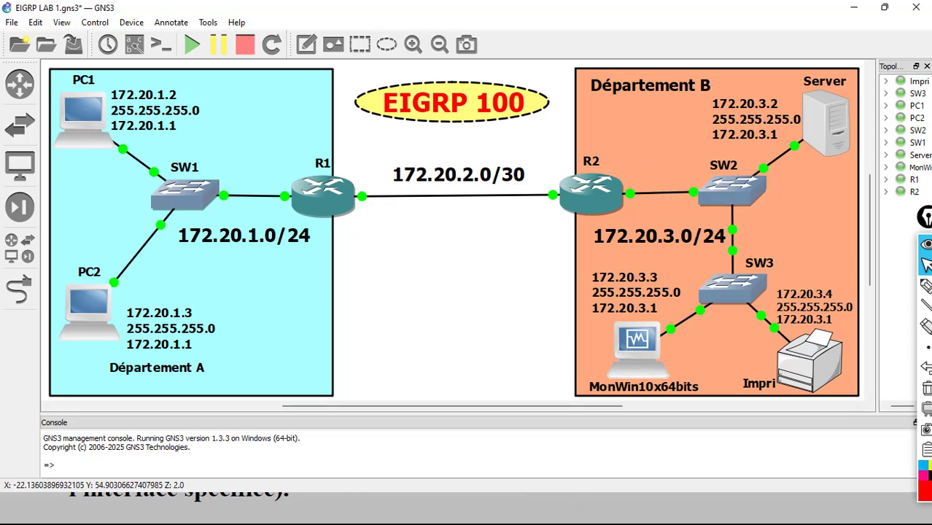
# Return to the MonWin10x64bits virtual machine, maximize its window and start a Wireshark capture on the Ethernet interface.
pyautogui.press('super+Tab')
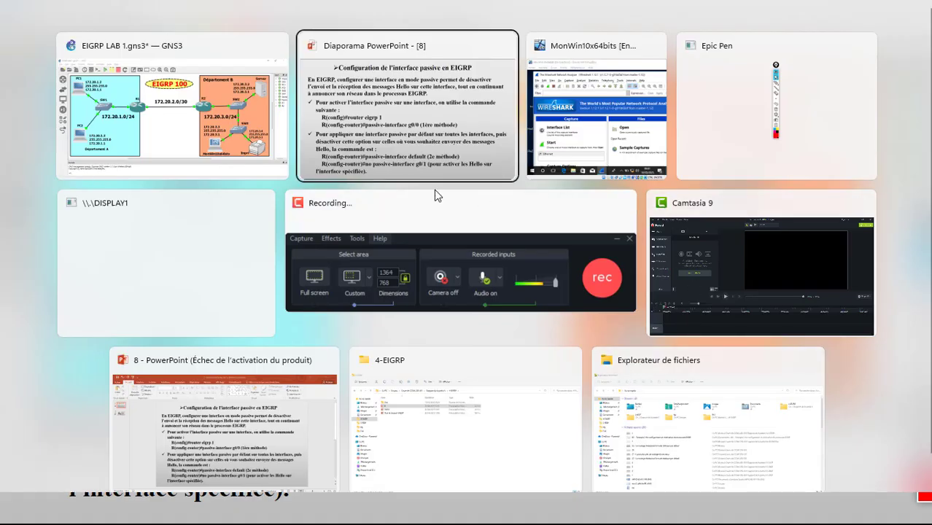
pyautogui.click(619, 125)
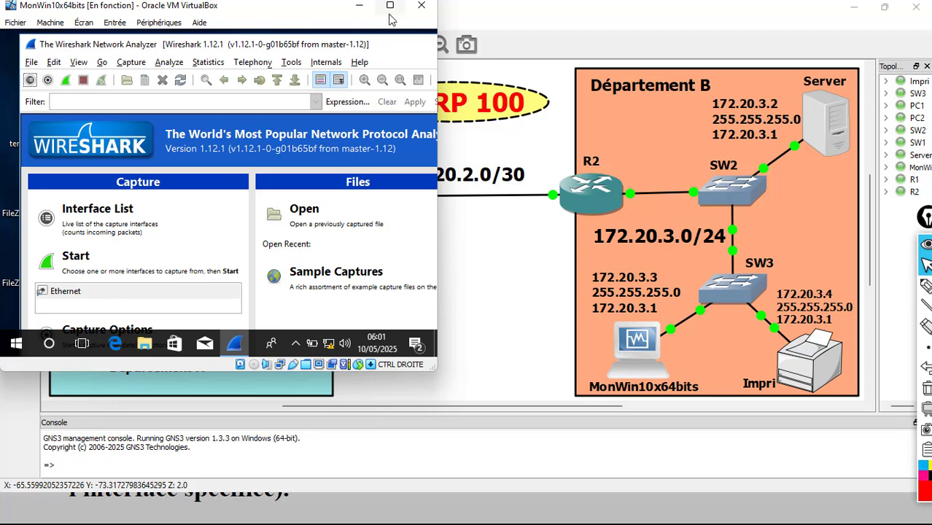
pyautogui.click(390, 6)
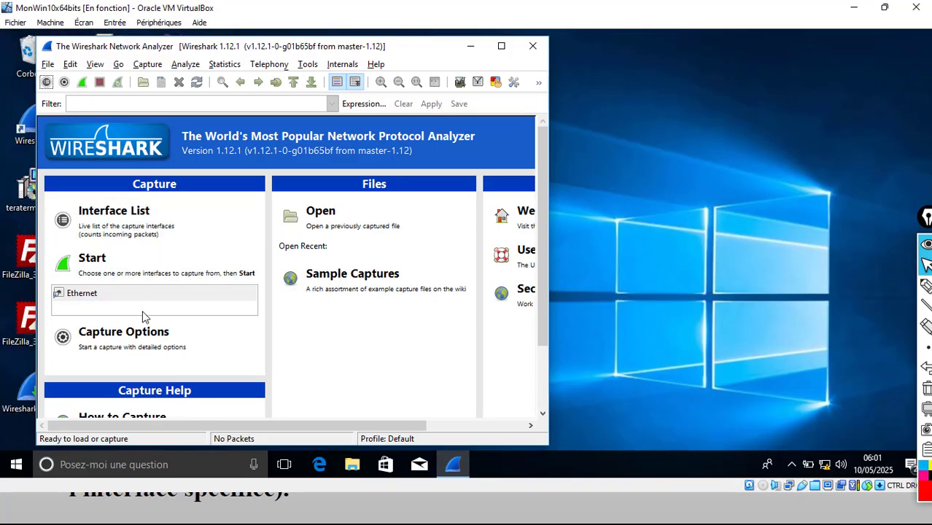
pyautogui.click(107, 264)
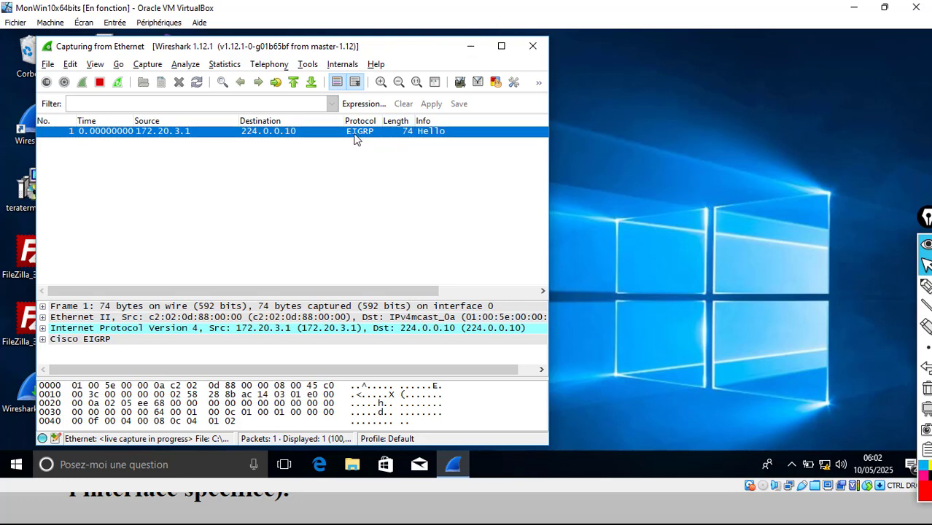
# Quit the virtual machine's Wireshark without saving the capture, and minimize the virtual machine window.
pyautogui.click(532, 46)
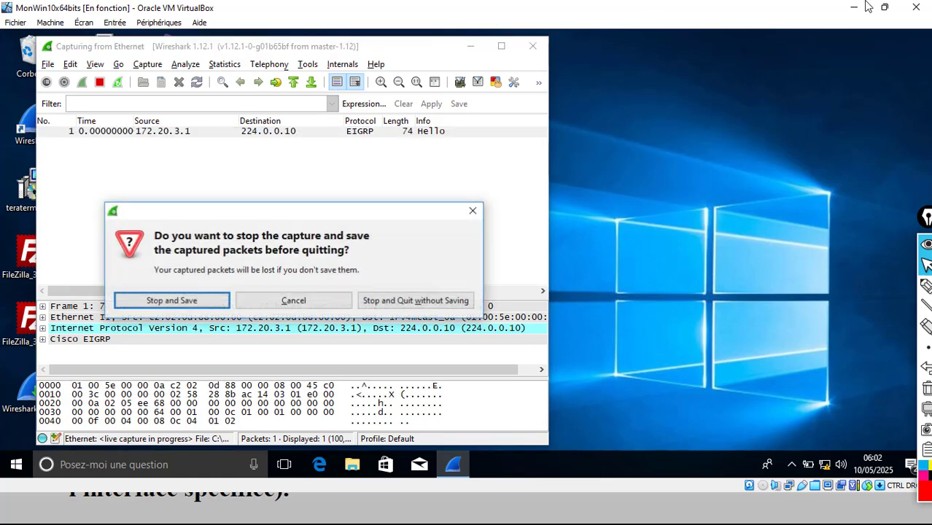
pyautogui.click(384, 300)
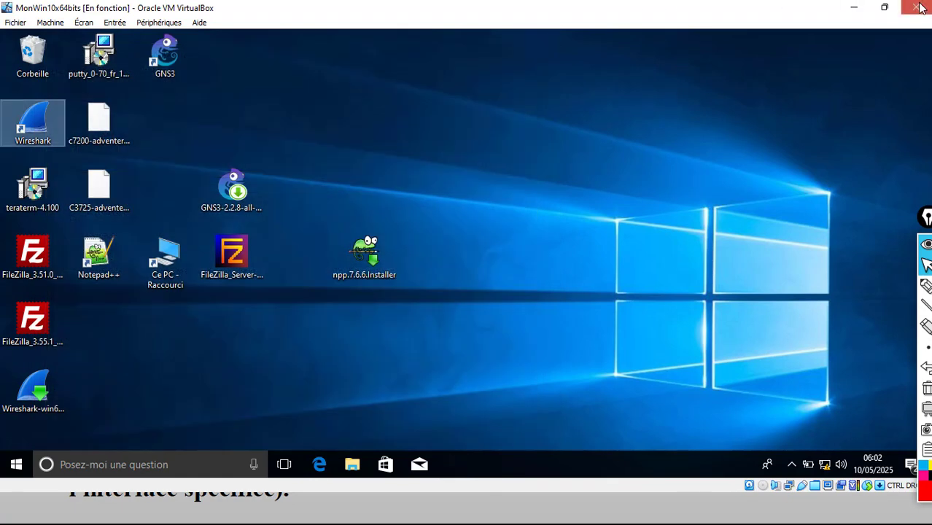
pyautogui.click(853, 8)
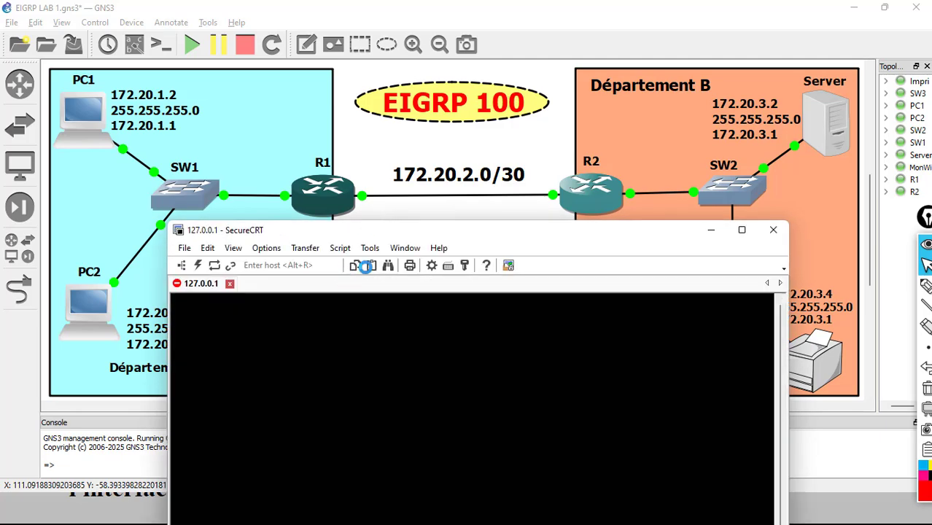
# Open the R1 and R2 router consoles in SecureCRT, reposition the window and bring the R1 session forward.
pyautogui.doubleClick(606, 196)
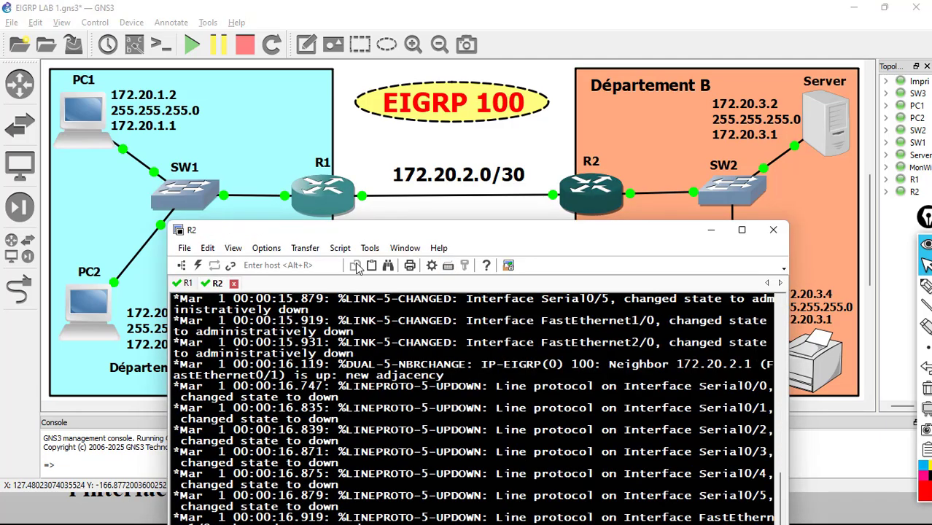
pyautogui.moveTo(387, 230); pyautogui.dragTo(437, 240)
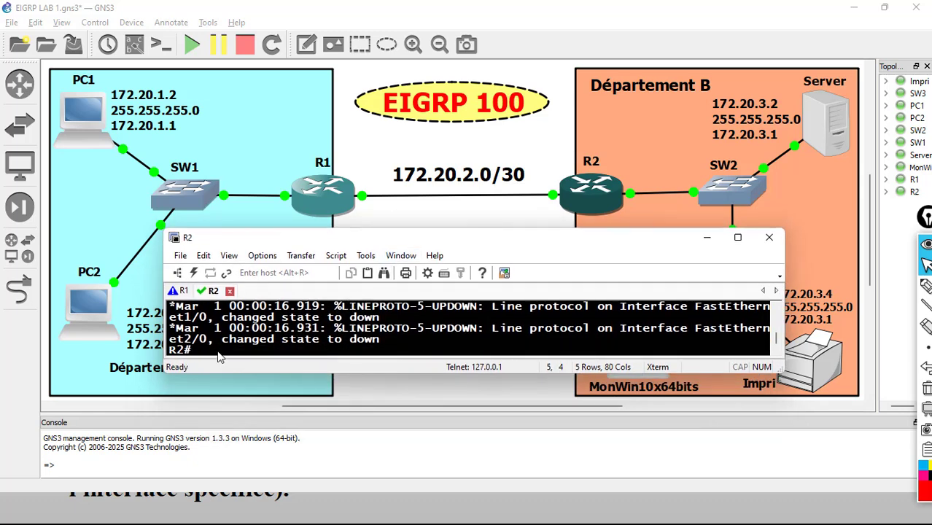
pyautogui.click(182, 290)
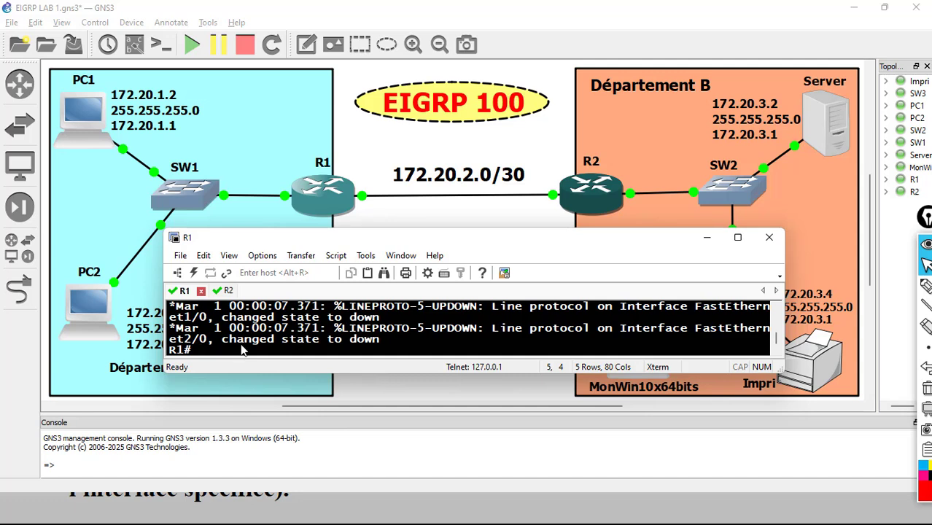
# On R1, enter global configuration mode with conf t and open the EIGRP process with router eigrp 100.
pyautogui.write('conf t')
pyautogui.press('Return')
pyautogui.write('rou')
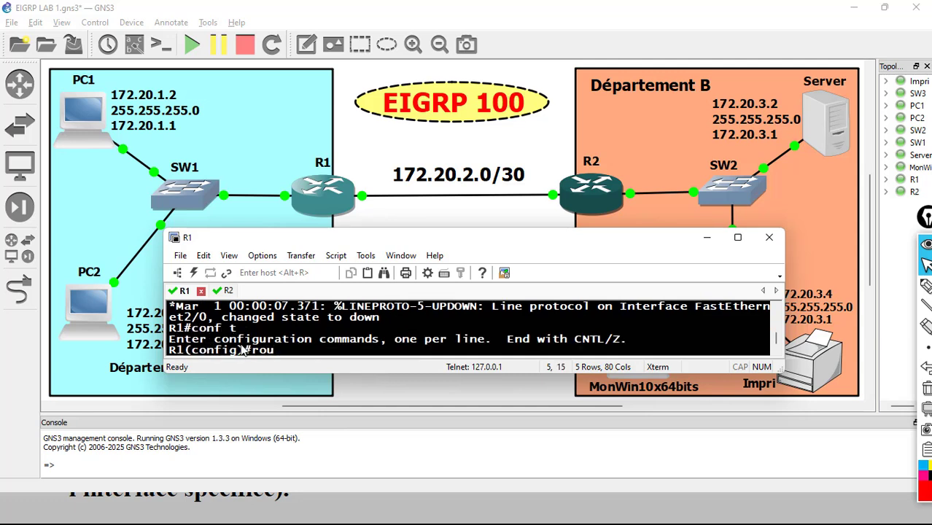
pyautogui.write('ter eigrp')
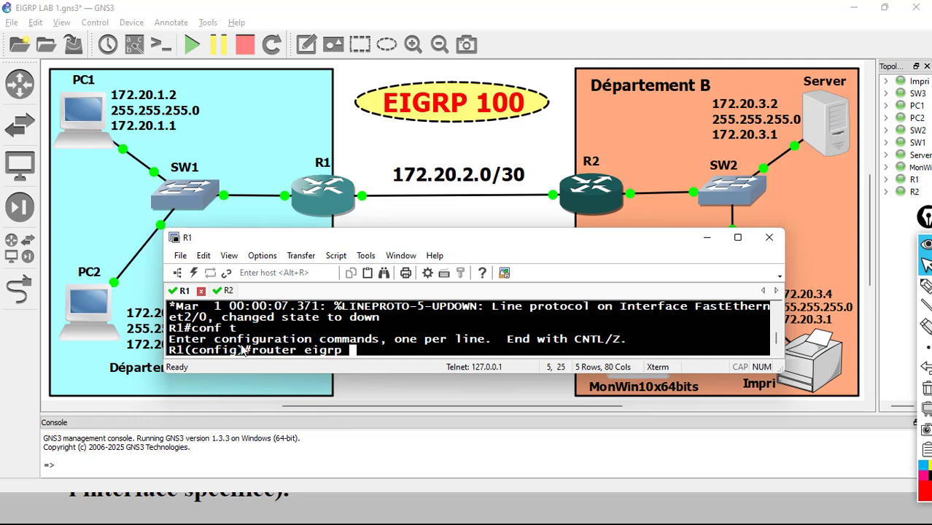
pyautogui.write(' 100')
pyautogui.press('Return')
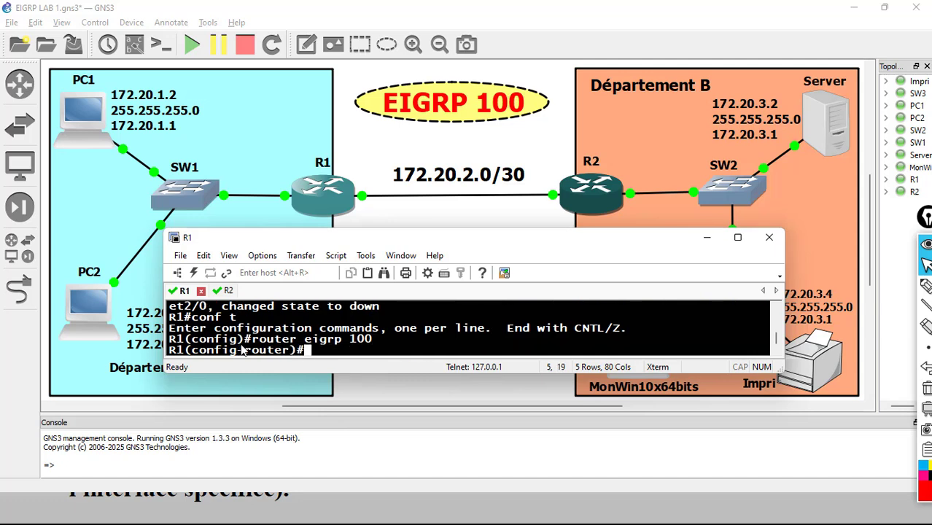
# Display the topology's interface labels and make R1's f0/0 passive in EIGRP 100 with passive-interface f0/0.
pyautogui.write('pass')
pyautogui.press('Tab')
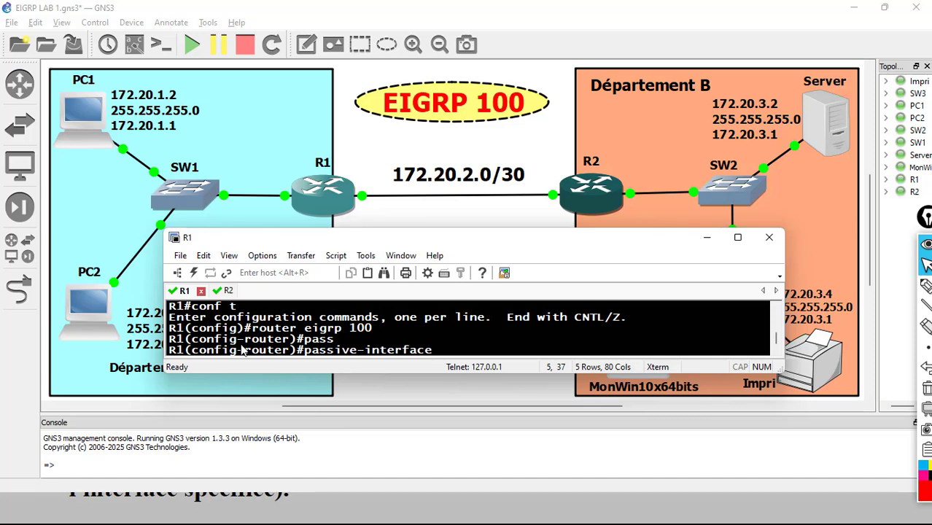
pyautogui.click(134, 45)
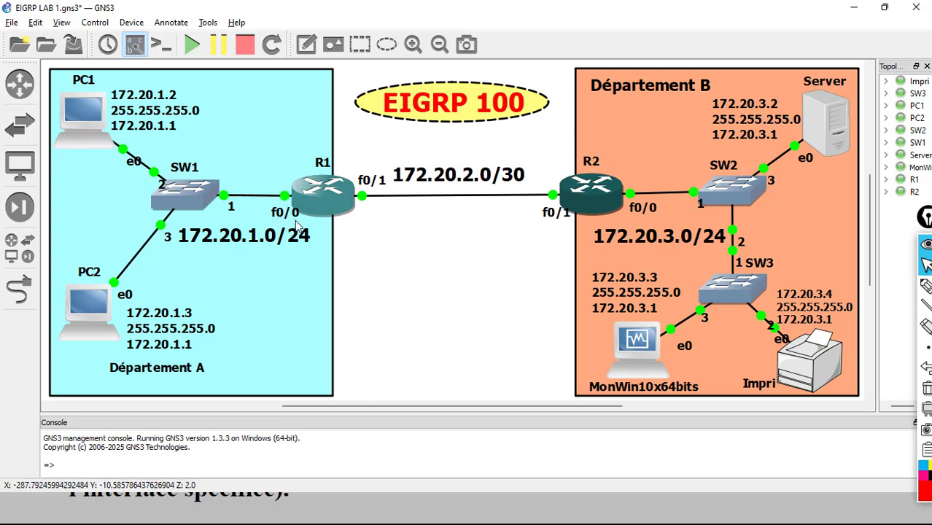
pyautogui.press('super+Tab')
pyautogui.click(512, 137)
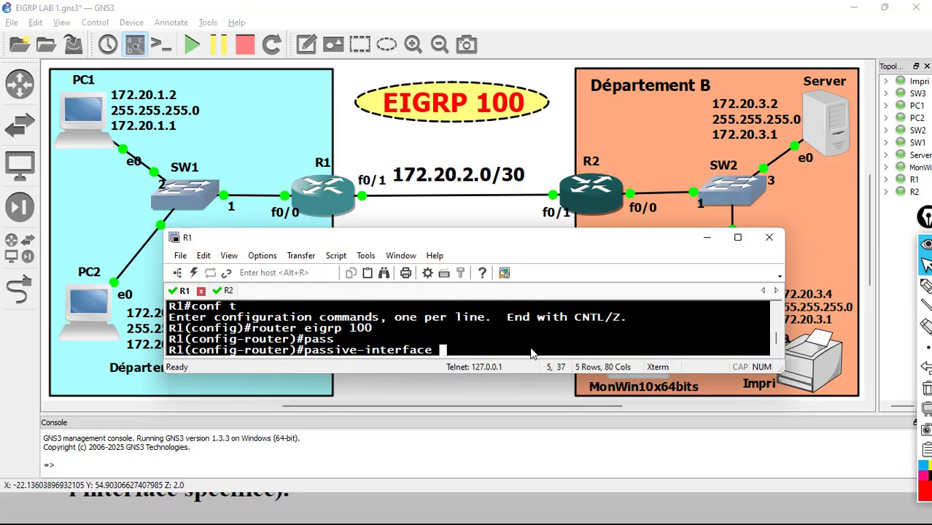
pyautogui.write('f0/0')
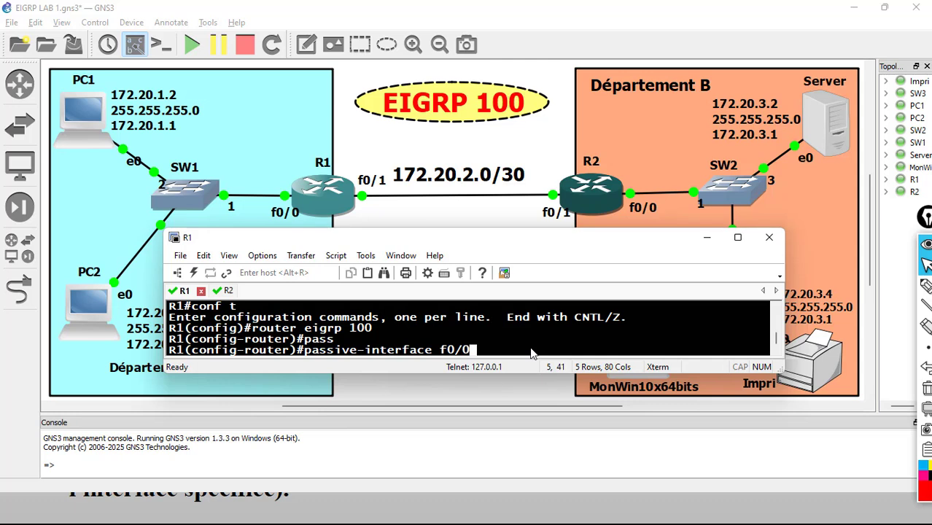
pyautogui.press('Return')
# Leave configuration mode on R1 with end and save the configuration with wr.
pyautogui.write('end')
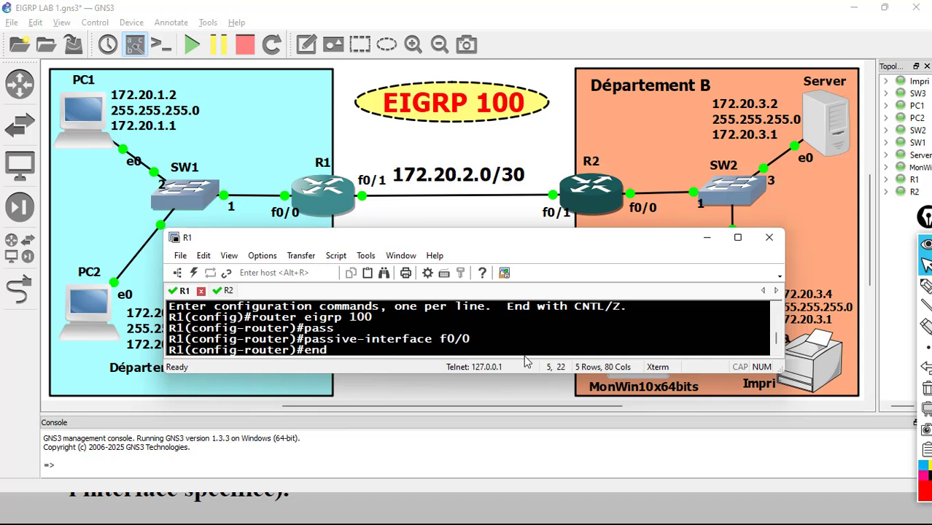
pyautogui.press('Return')
pyautogui.write('wr')
pyautogui.press('Return')
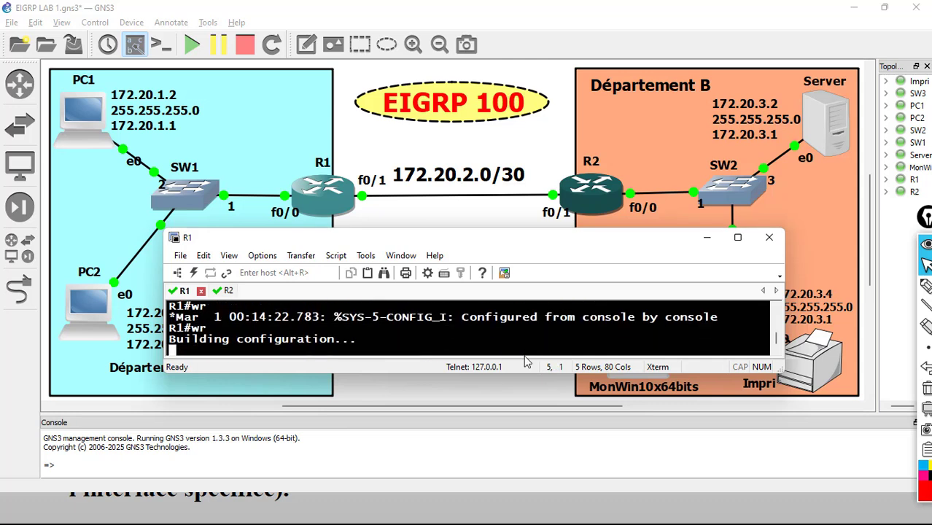
# Switch to the R2 session, enter conf t and open the EIGRP process with router eigrp 100.
pyautogui.click(225, 291)
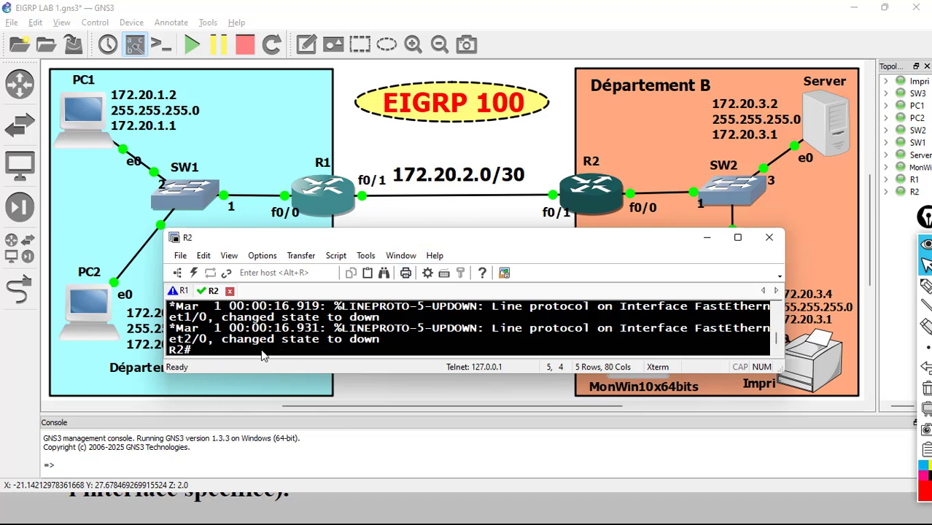
pyautogui.write('conf t')
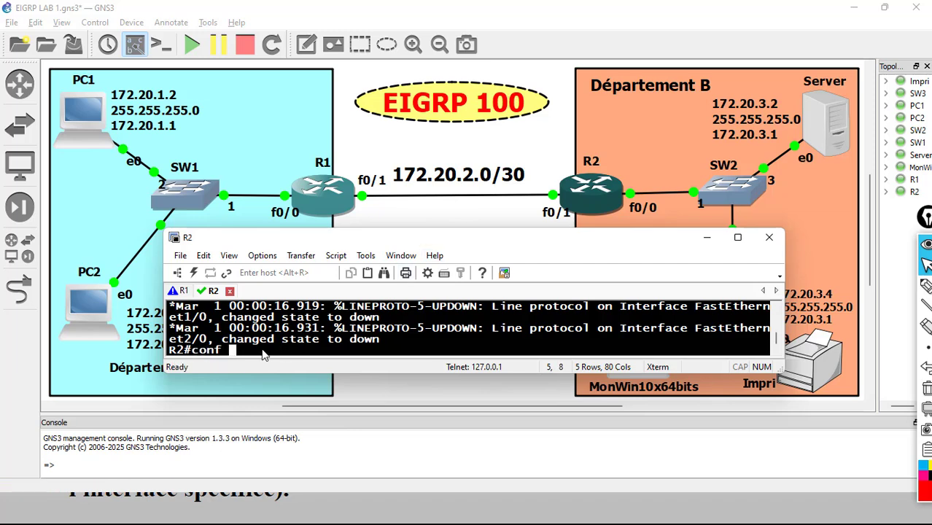
pyautogui.press('Return')
pyautogui.write('route')
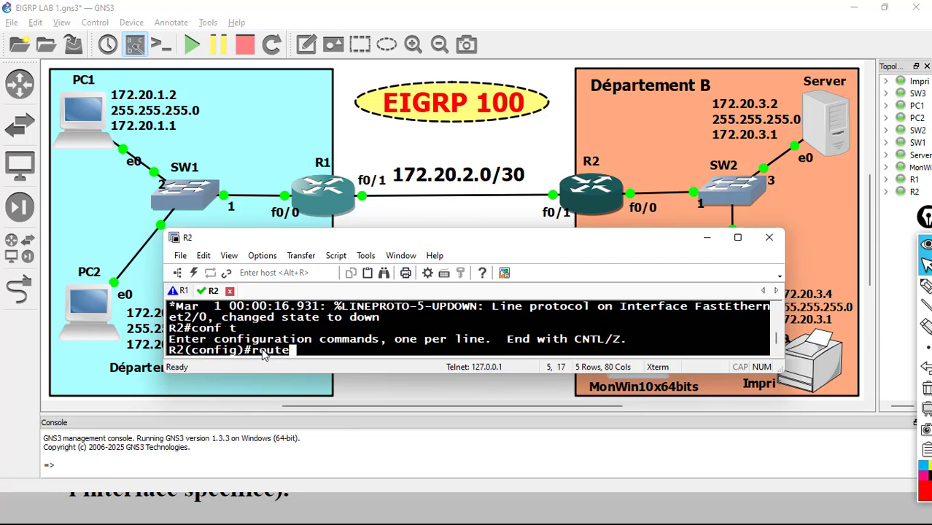
pyautogui.write('r eigrp ')
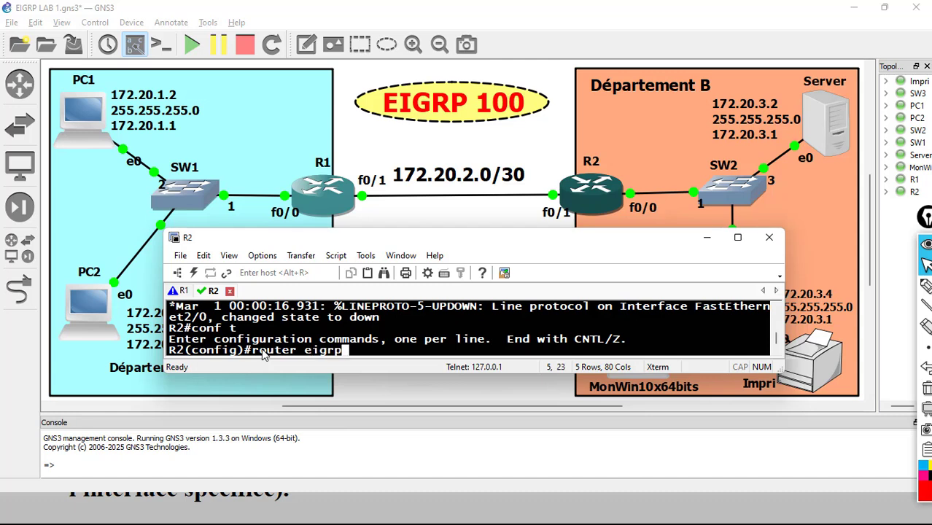
pyautogui.write('100')
pyautogui.press('Return')
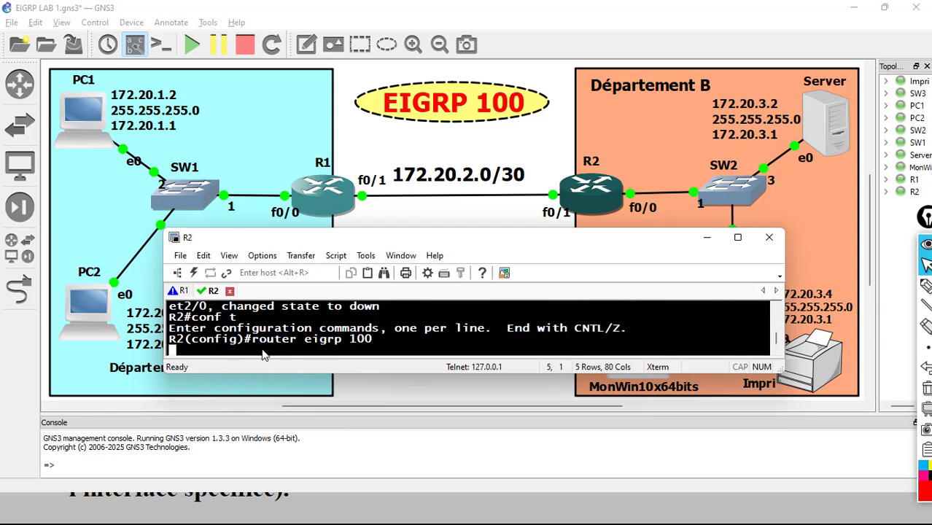
# Make R2's LAN-facing interface passive in EIGRP 100 with passive-interface f0/0.
pyautogui.write('pa')
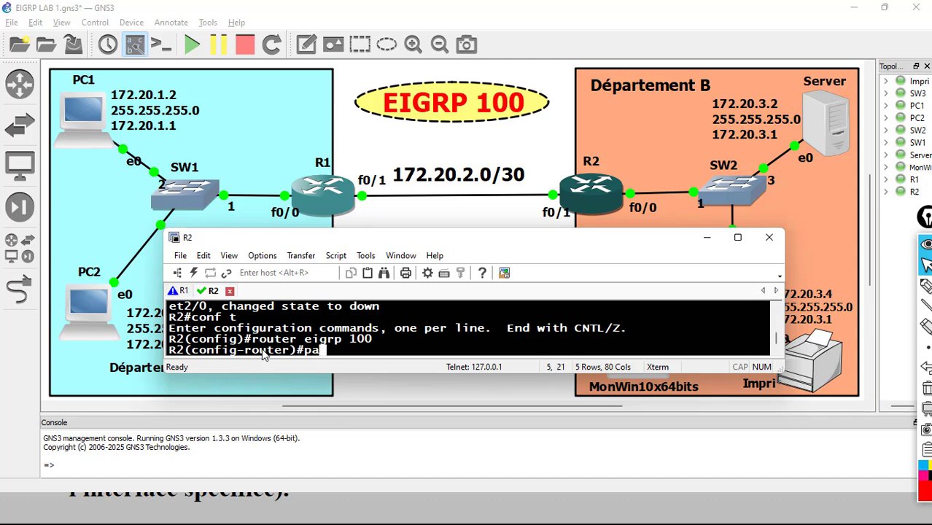
pyautogui.write('ss')
pyautogui.press('Tab')
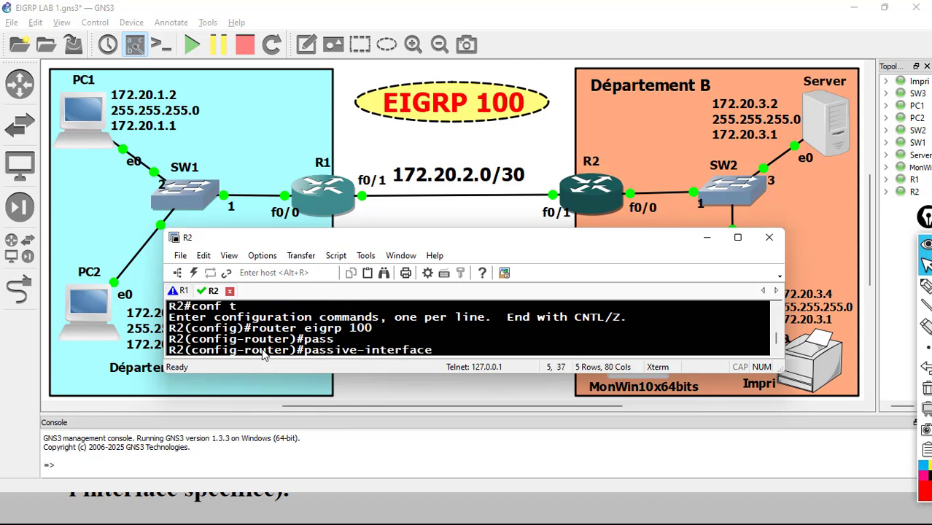
pyautogui.write('f0/0')
pyautogui.press('Return')
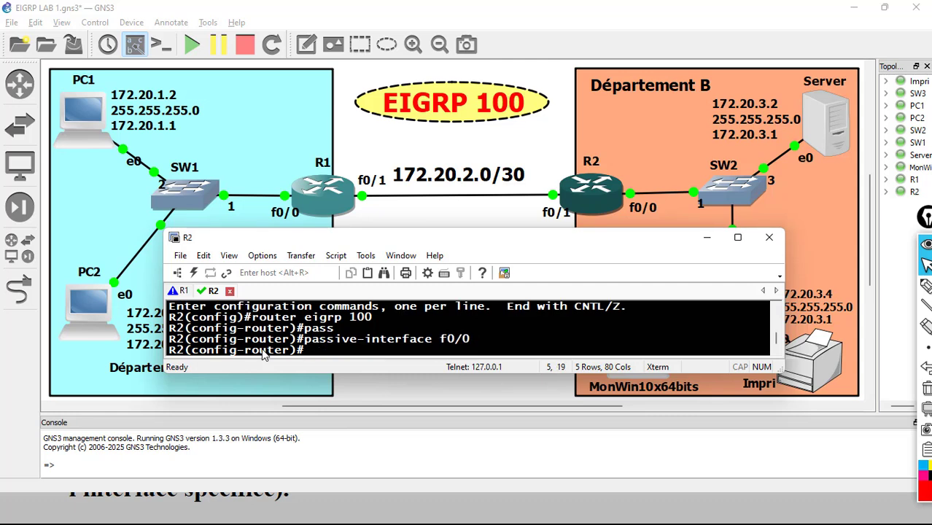
# Leave configuration mode on R2 with end, save the configuration with wr, and minimize the R2 terminal window.
pyautogui.write('end')
pyautogui.press('Return')
pyautogui.write('wr')
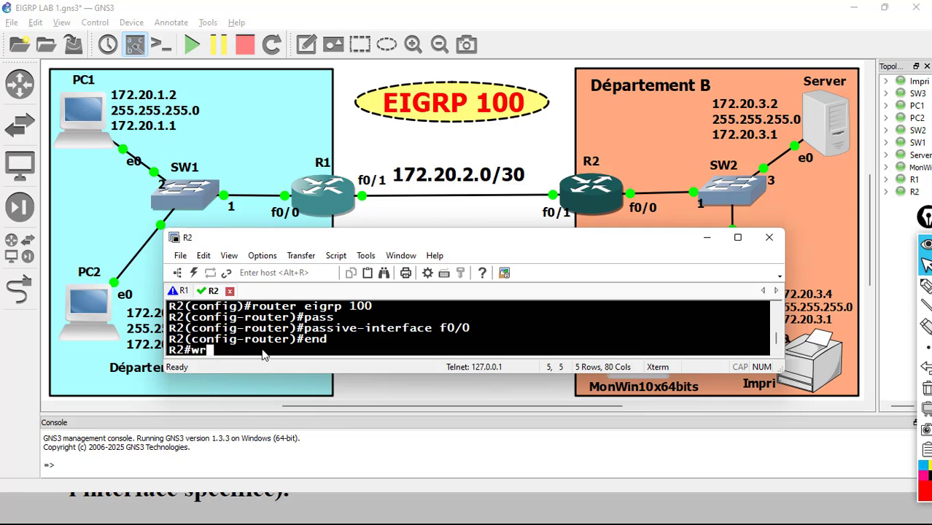
pyautogui.press('Return')
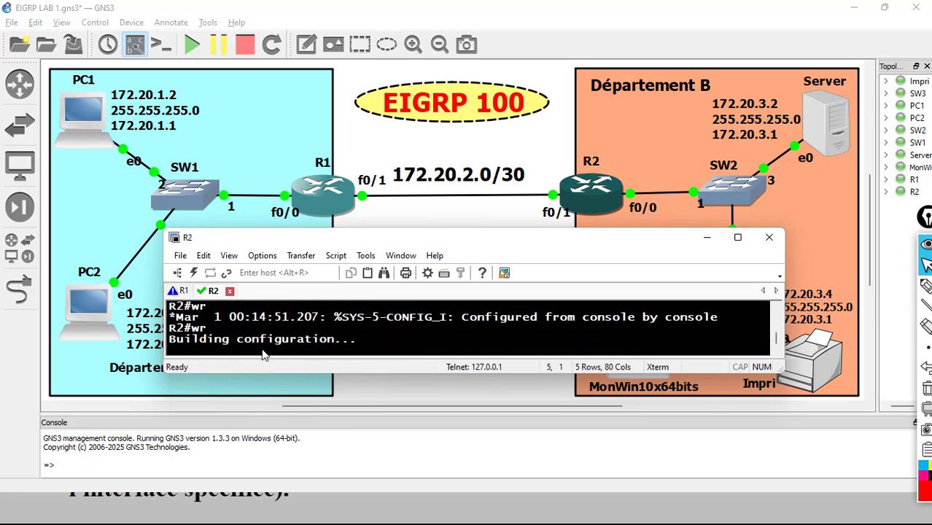
pyautogui.click(704, 237)
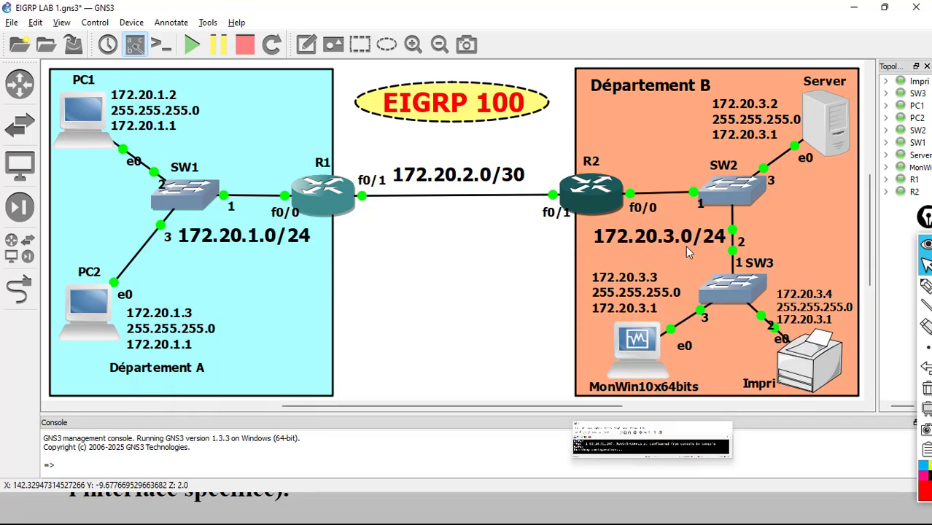
# Stop the running packet capture on the SW1–R1 link and start a new capture on the same link.
pyautogui.rightClick(269, 201)
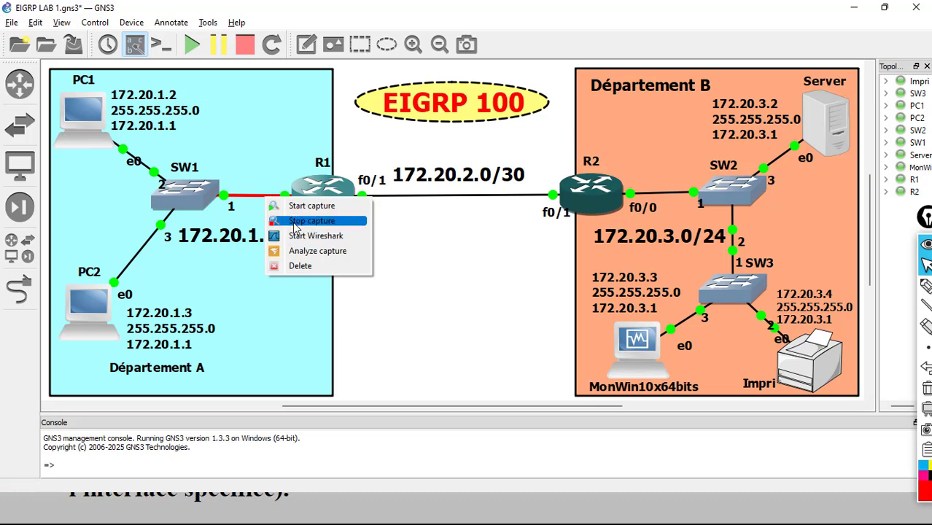
pyautogui.click(294, 221)
pyautogui.rightClick(255, 195)
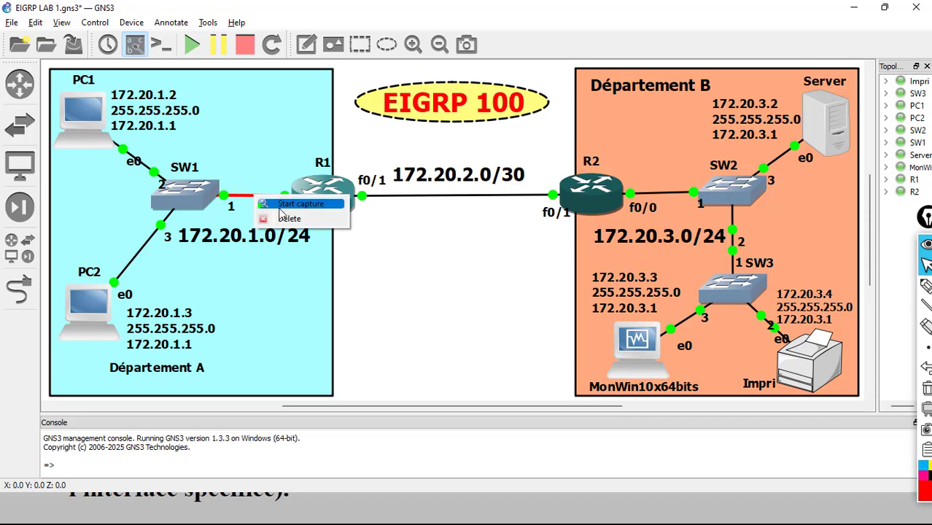
pyautogui.click(281, 206)
pyautogui.click(494, 266)
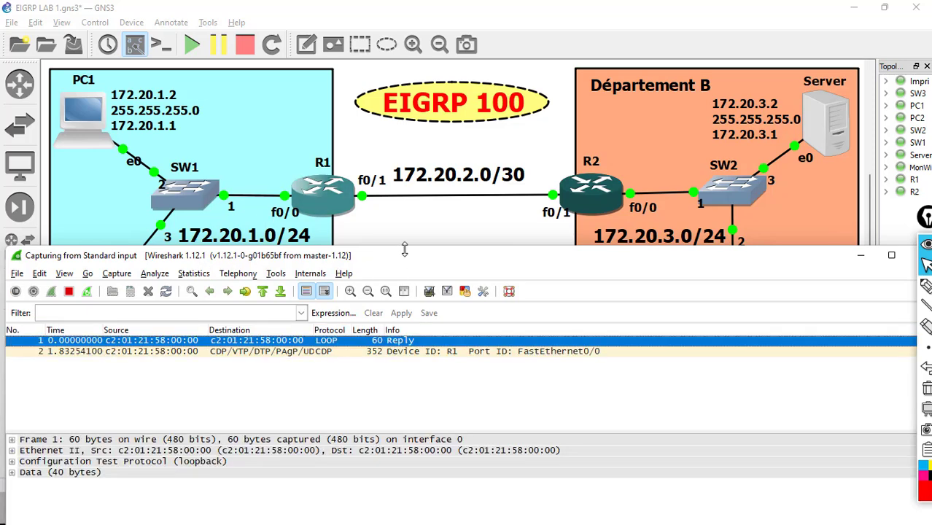
# Reduce the height of the new capture window, then switch to the MonWin10x64bits virtual machine and start a Wireshark capture on Ethernet.
pyautogui.moveTo(404, 250); pyautogui.dragTo(417, 304)
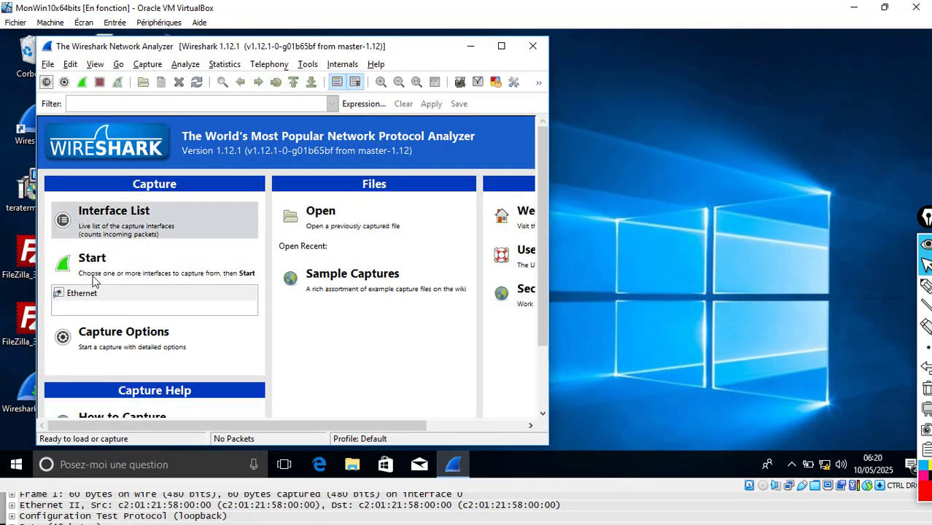
pyautogui.click(95, 275)
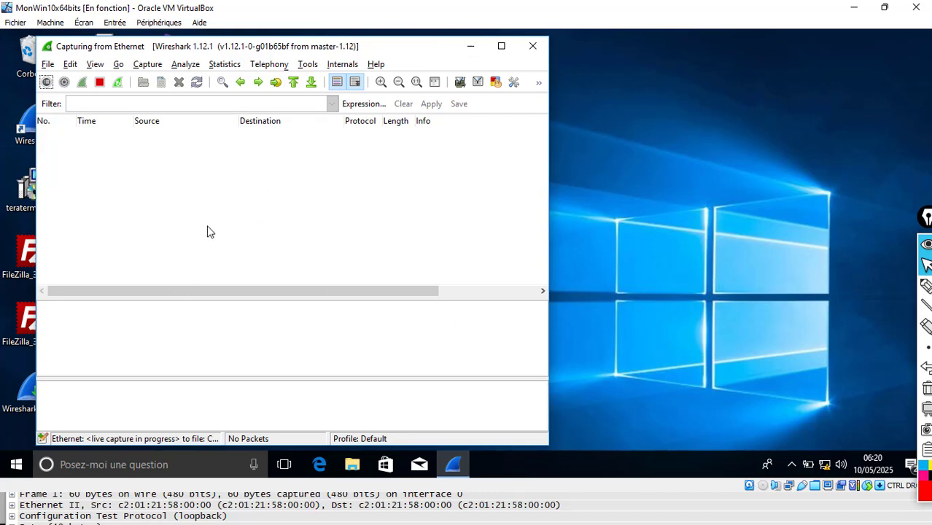
# Switch to the SW1–R1 link's Wireshark capture, maximize it and examine the packet list for EIGRP Hello packets.
pyautogui.hotkey('alt', 'Tab')
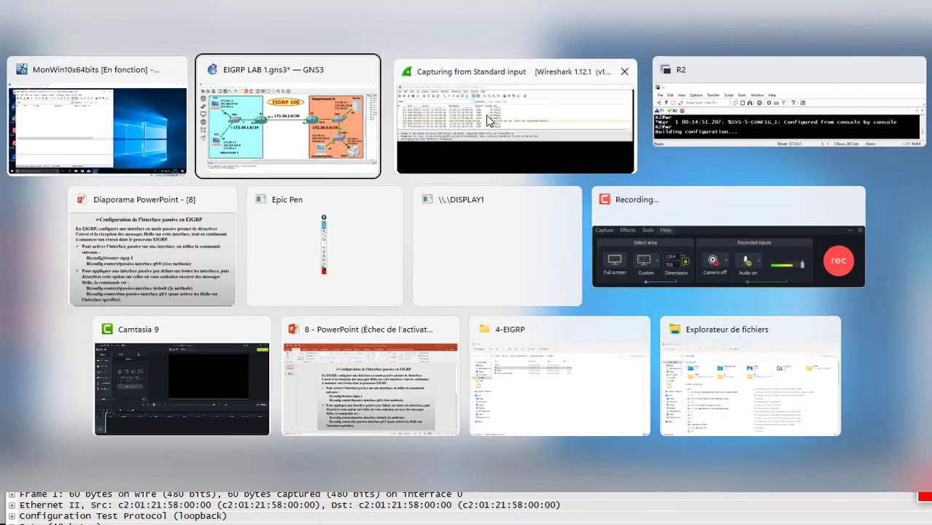
pyautogui.click(488, 121)
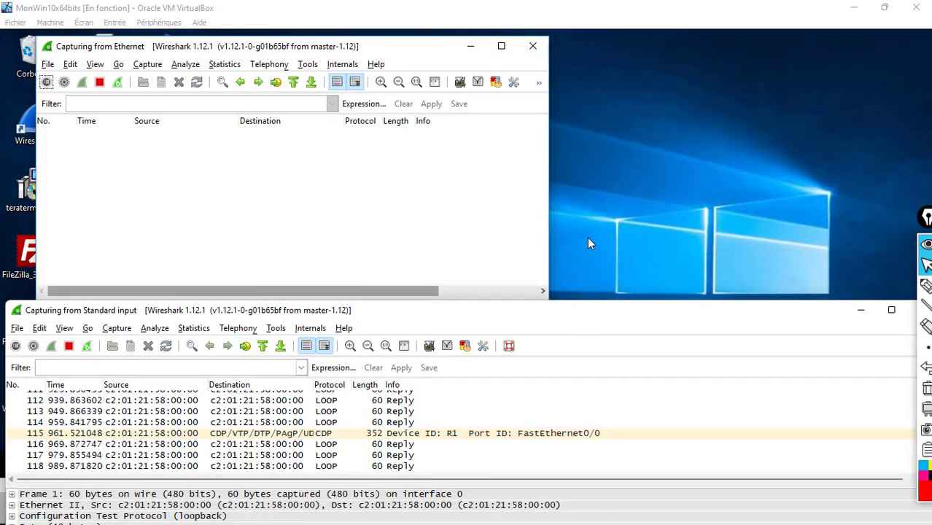
pyautogui.click(891, 310)
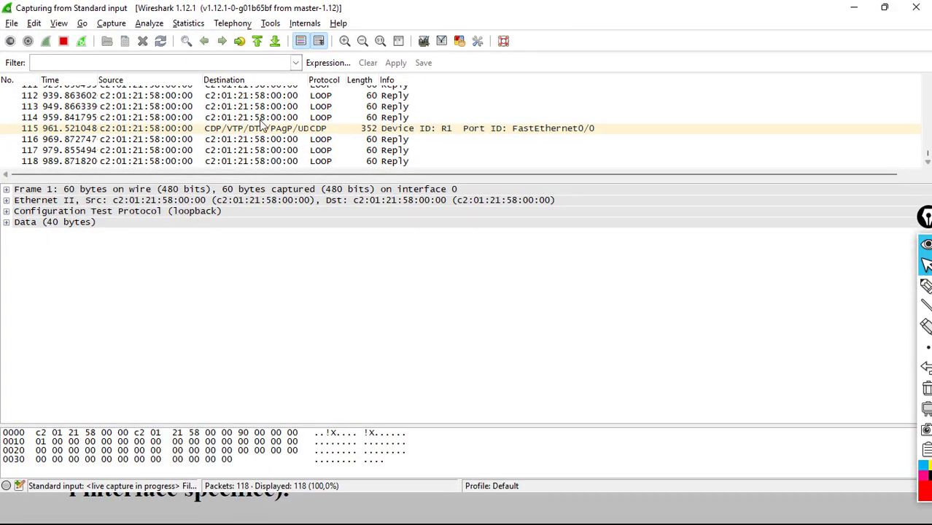
pyautogui.scroll(2, 319, 142)
pyautogui.rightClick(299, 114)
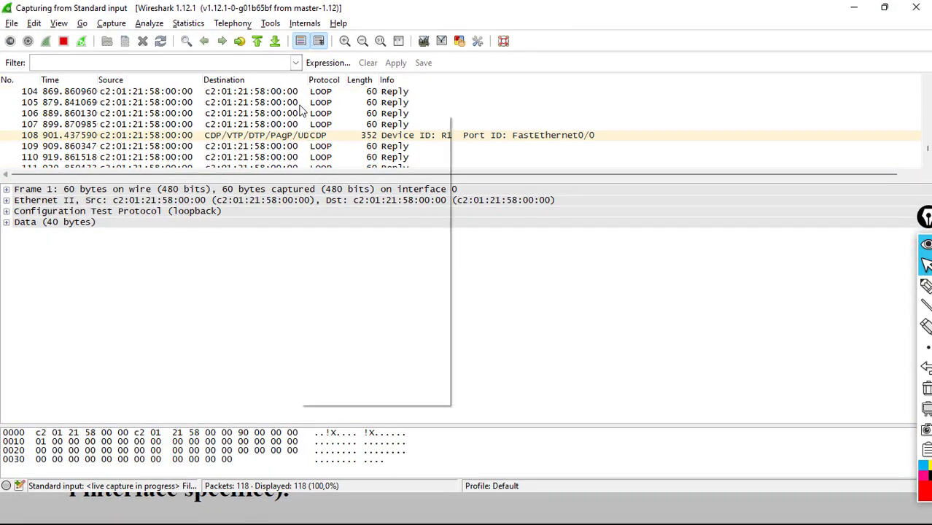
pyautogui.click(219, 109)
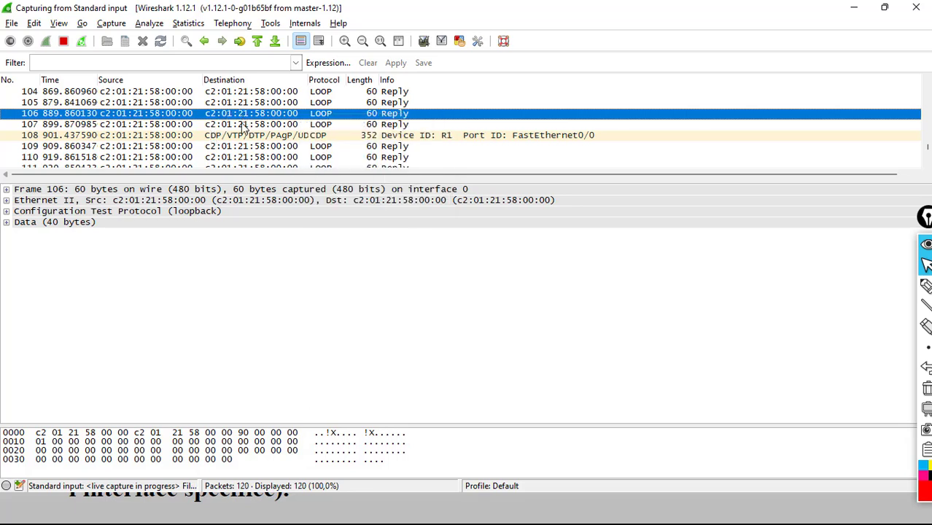
pyautogui.click(245, 126)
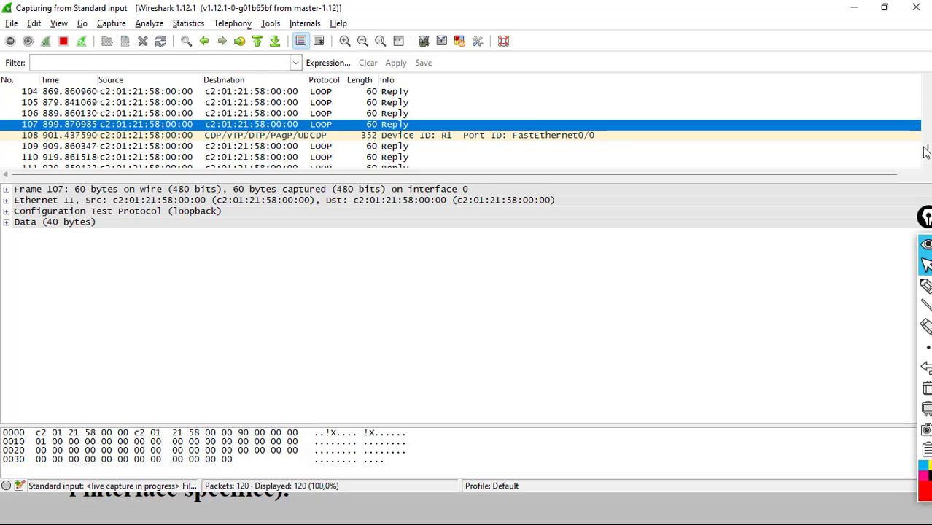
pyautogui.moveTo(929, 145); pyautogui.dragTo(928, 168)
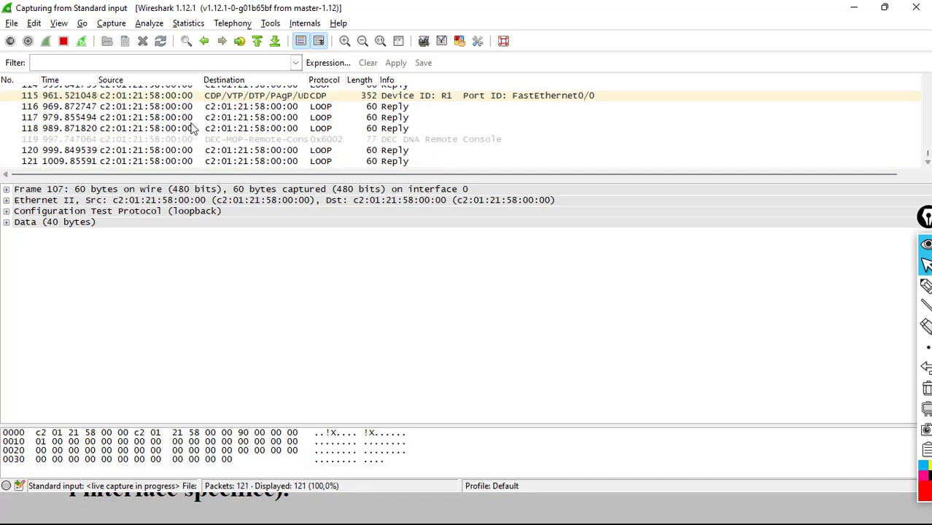
# Stop and quit the SW1–R1 capture without saving, and maximize Wireshark in the MonWin10x64bits virtual machine.
pyautogui.click(916, 7)
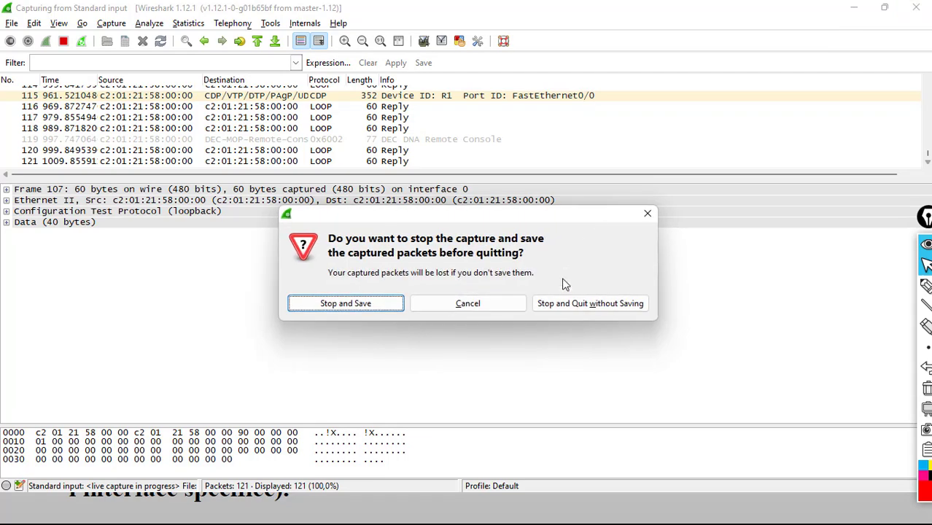
pyautogui.click(558, 306)
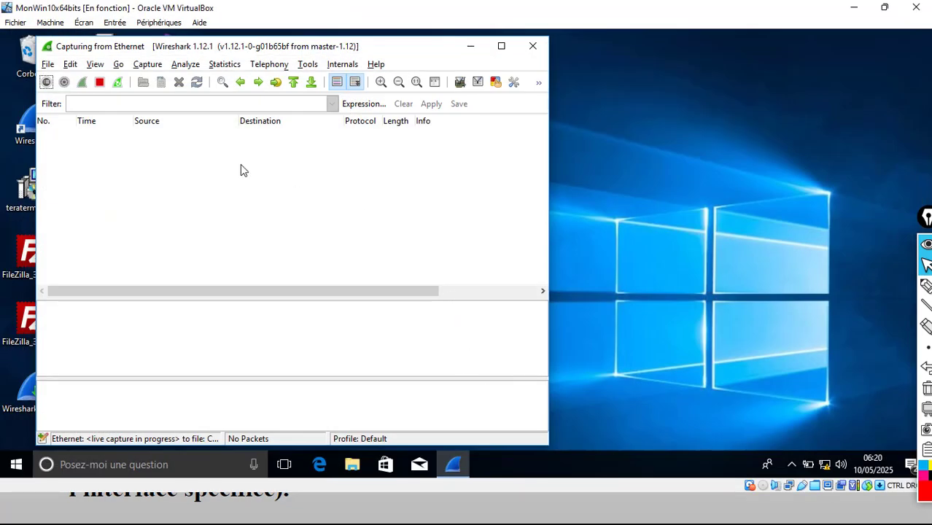
pyautogui.click(500, 46)
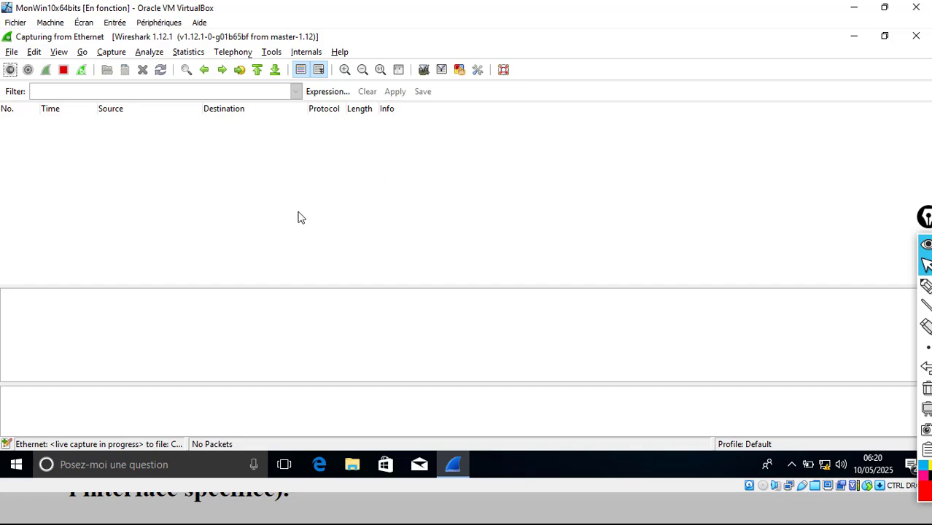